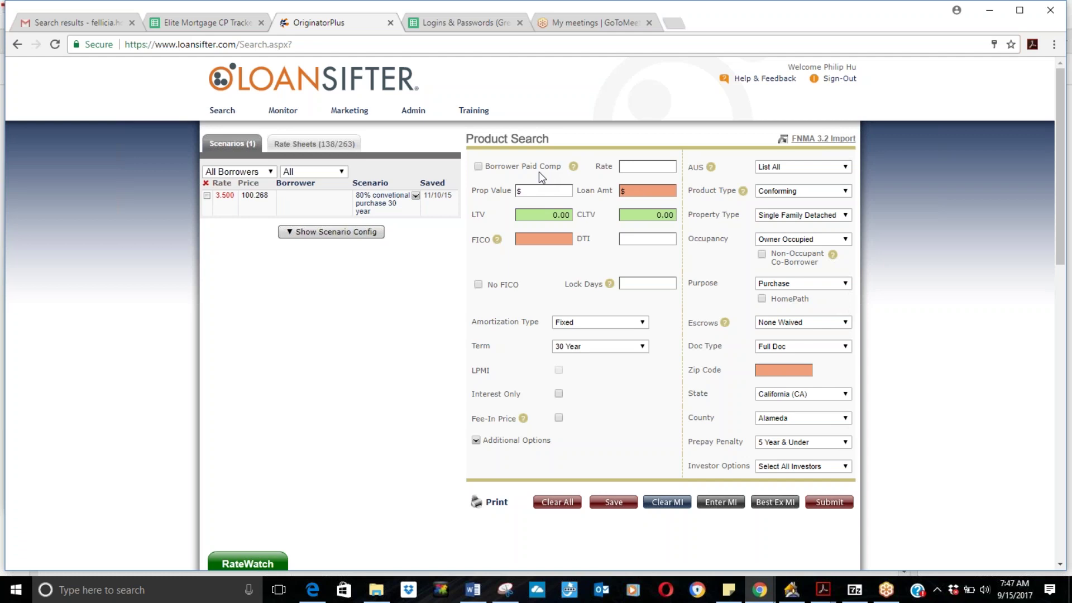
- Enter a property value of 400,000 and an LTV of 80 percent for the loan scenario
left_click(536, 191)
type("00,000")
key("Tab")
key("Tab")
type("80")
key("Tab")
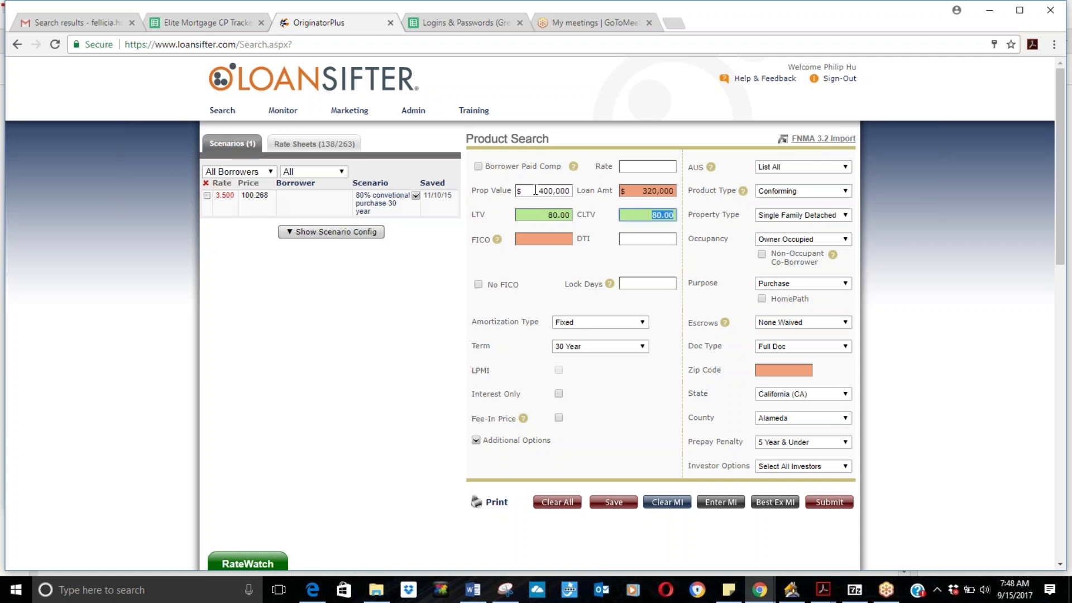
- Enter a FICO score of 740 for the loan scenario
left_click(555, 239)
type("740")
key("Tab")
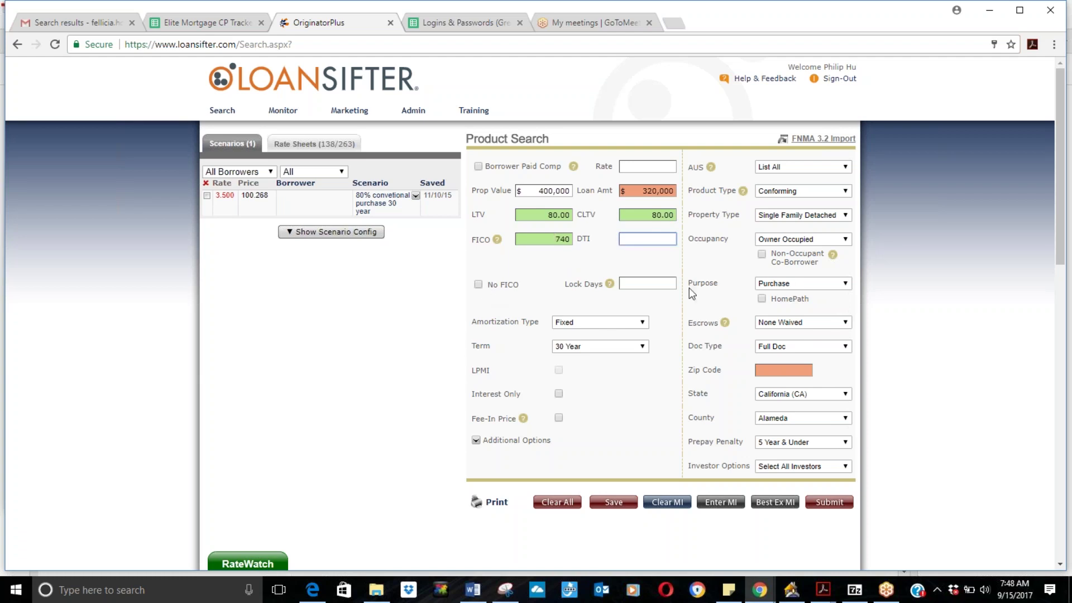
left_click(662, 283)
type("45")
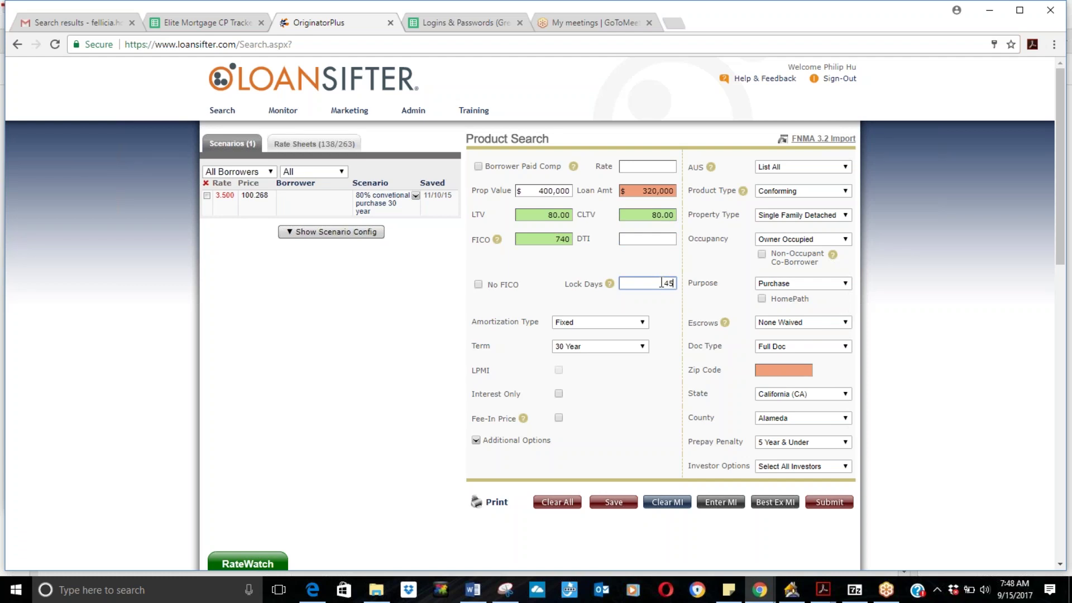
key("BackSpace")
key("BackSpace")
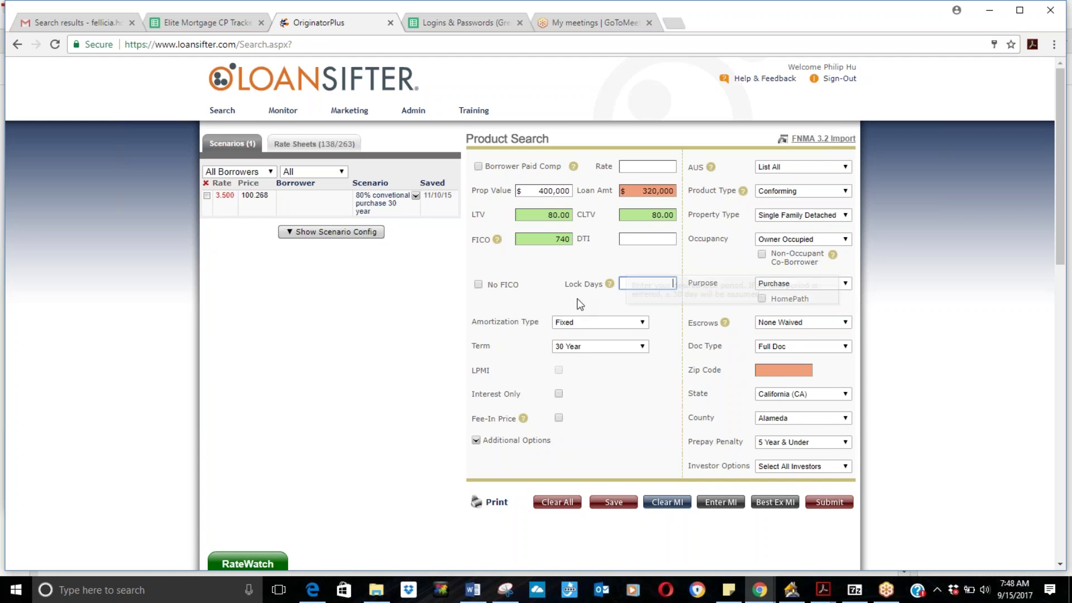
- Choose the Fixed amortization type with a 30 Year term
left_click(617, 326)
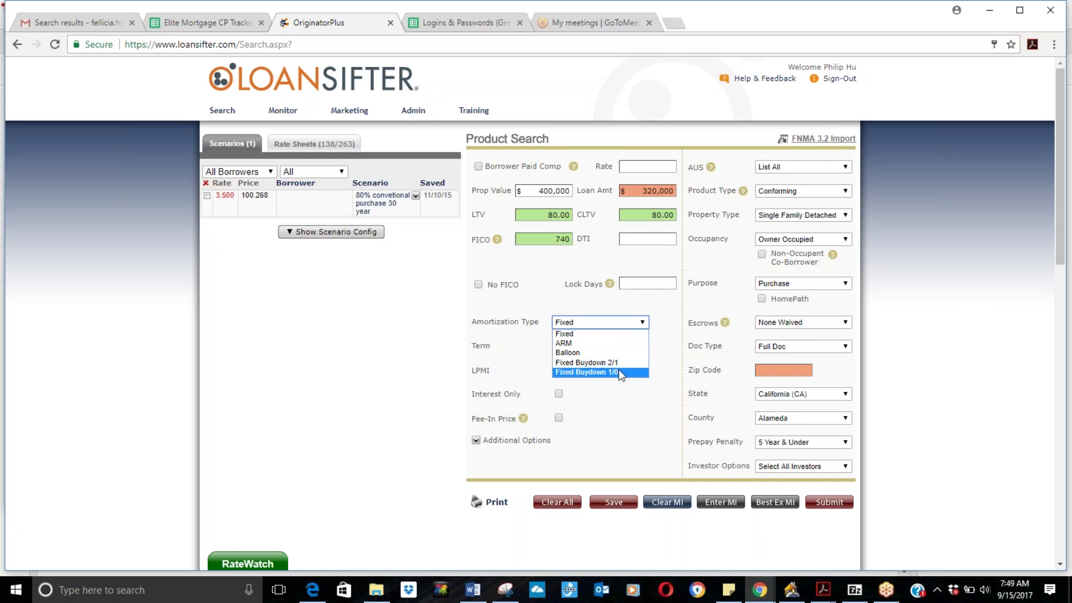
left_click(594, 334)
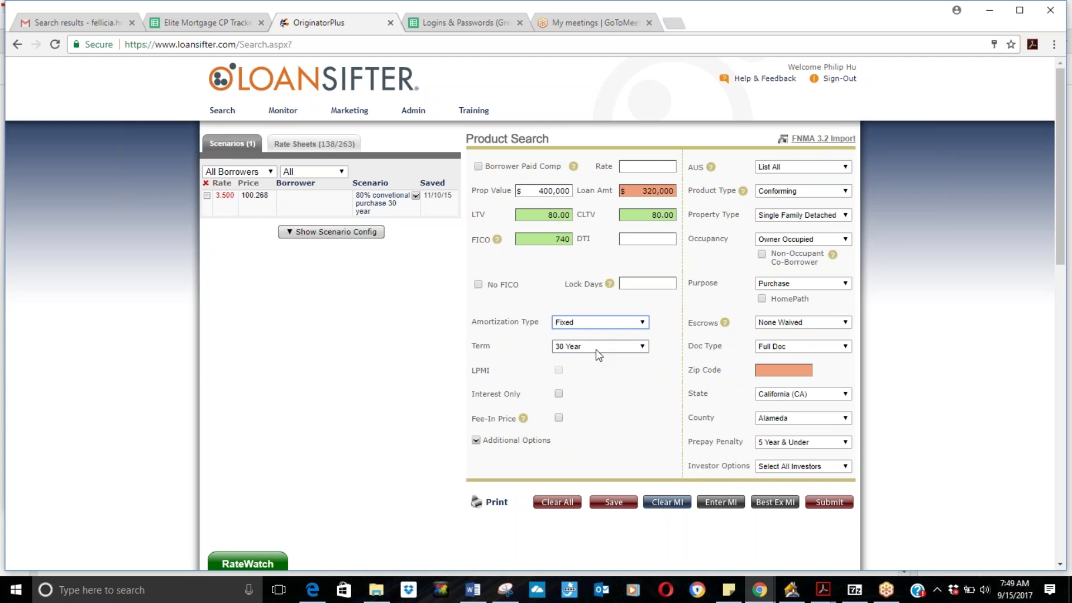
left_click(595, 347)
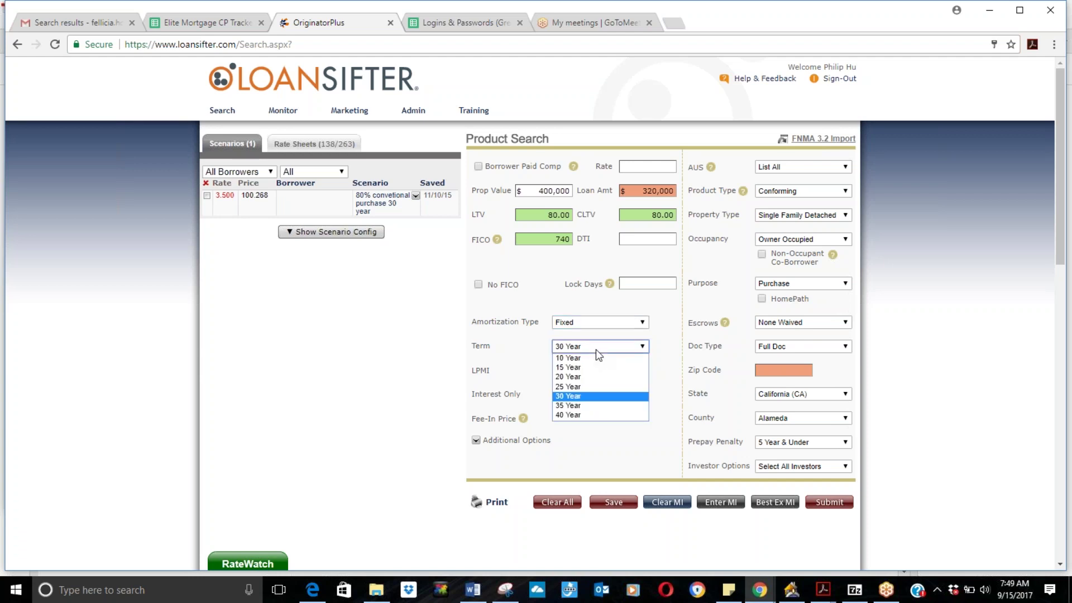
left_click(581, 395)
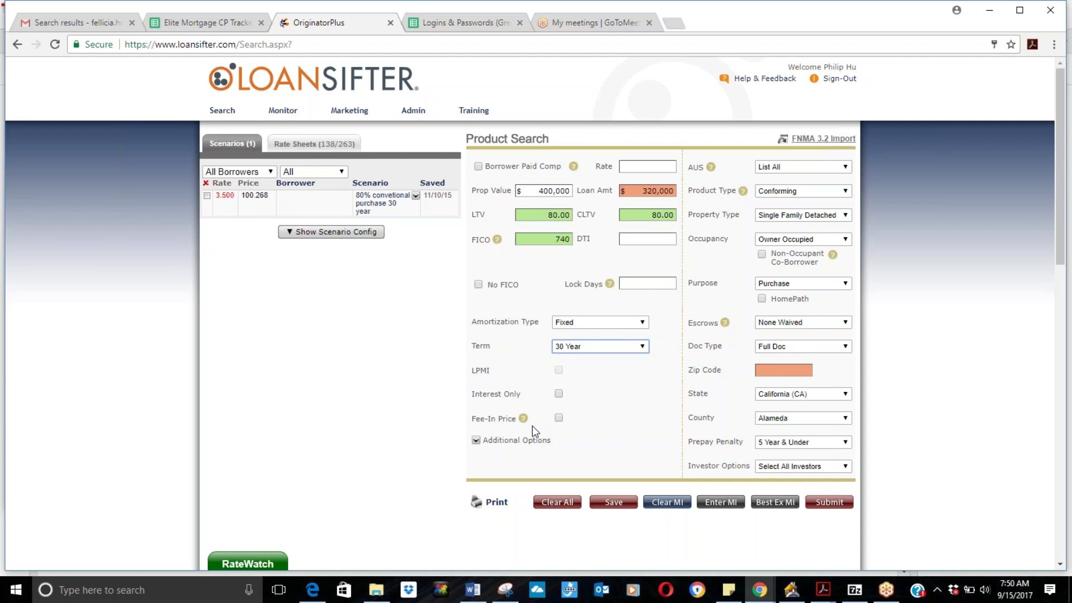
- Set the AUS to List All and the product type to Conforming
left_click(559, 418)
left_click(773, 166)
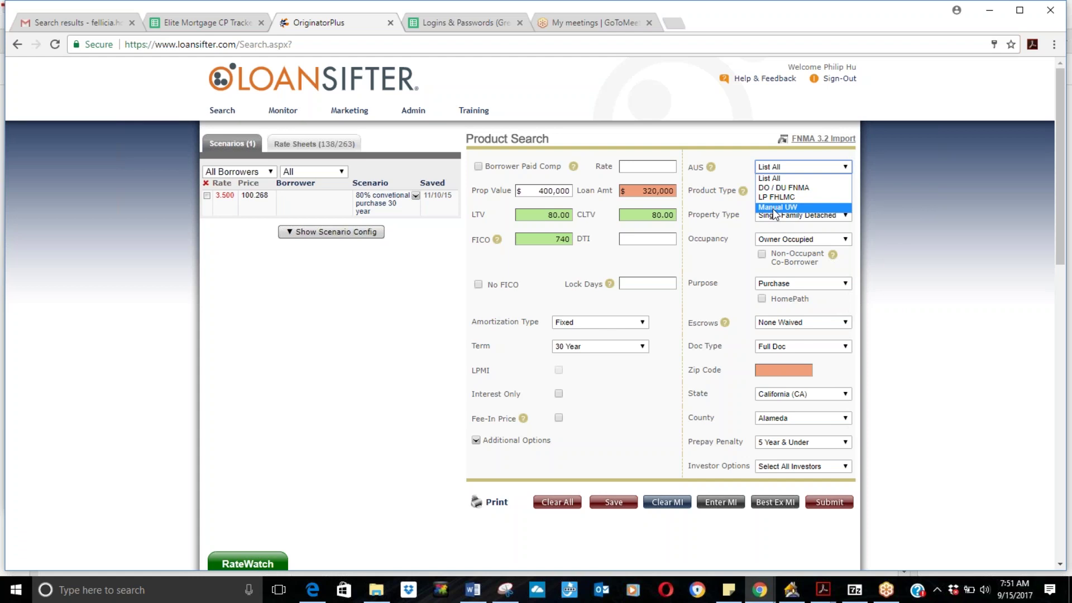
left_click(776, 167)
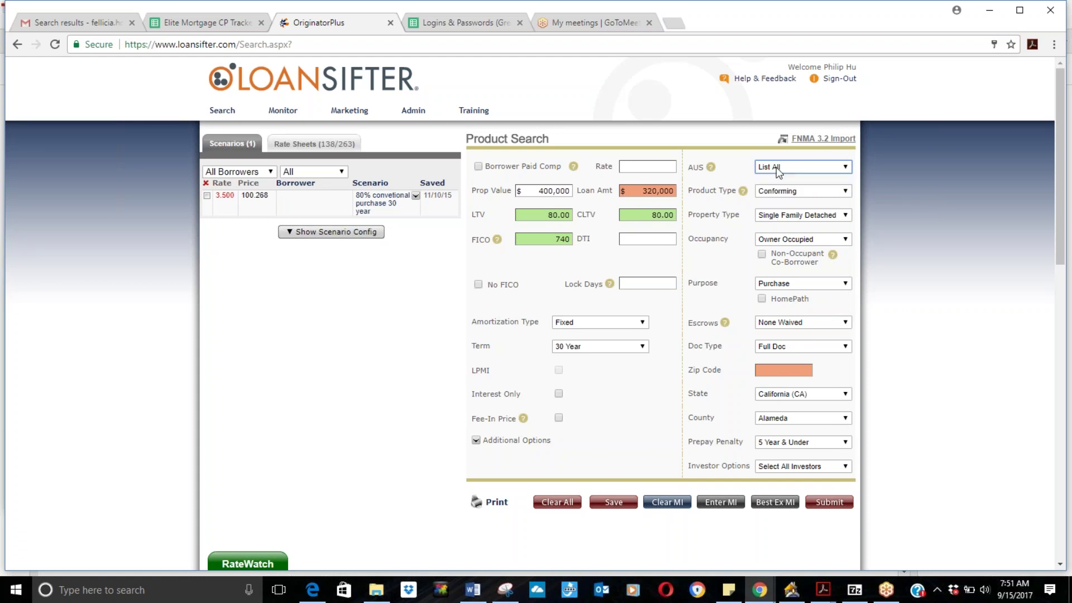
left_click(797, 192)
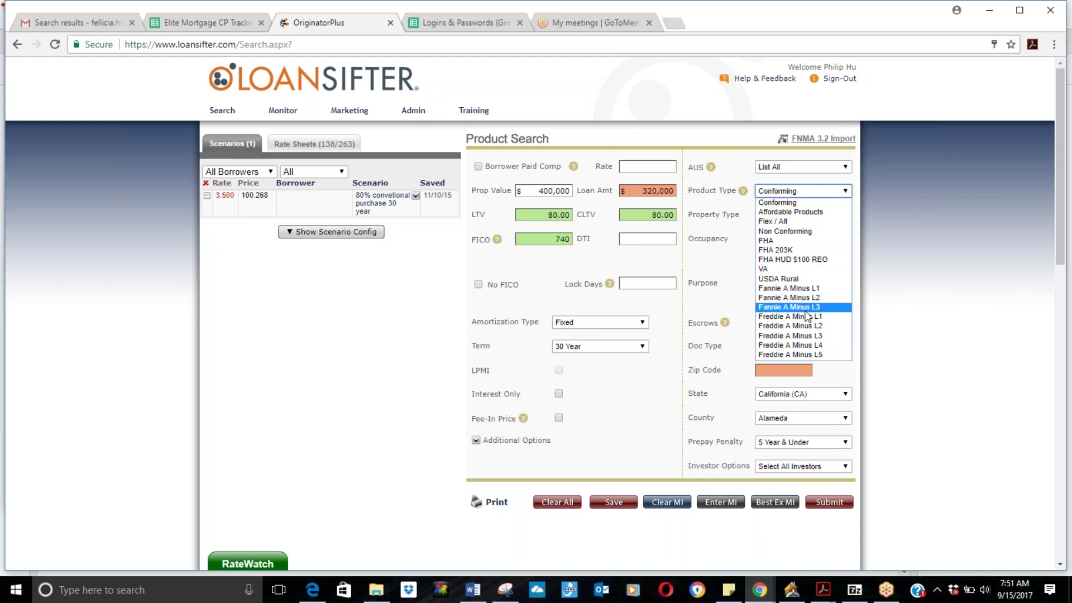
left_click(789, 205)
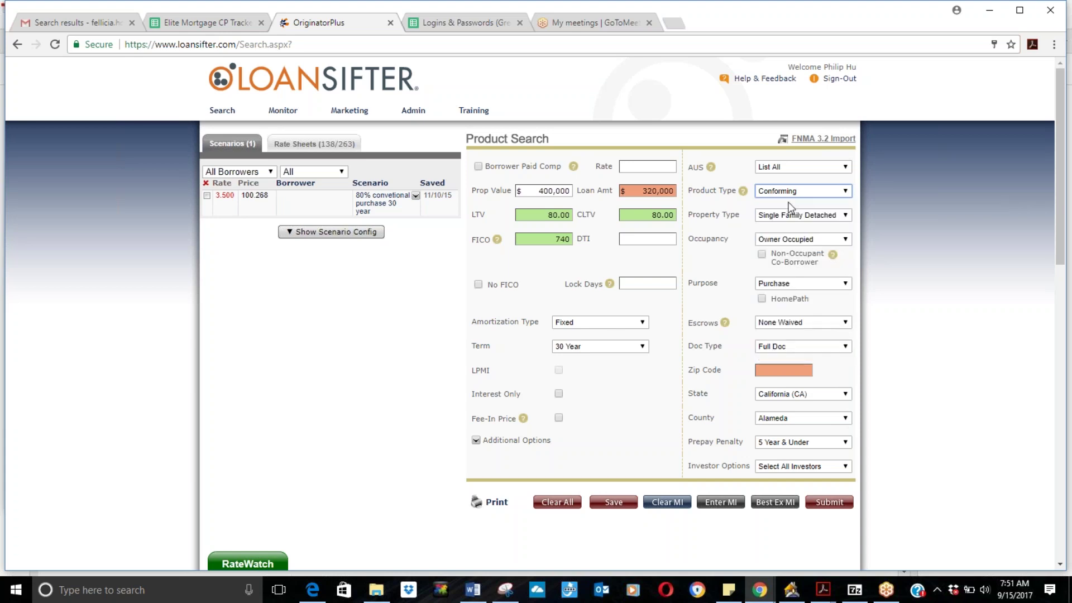
- Set the property type to Single Family Detached and the loan purpose to Purchase
left_click(826, 220)
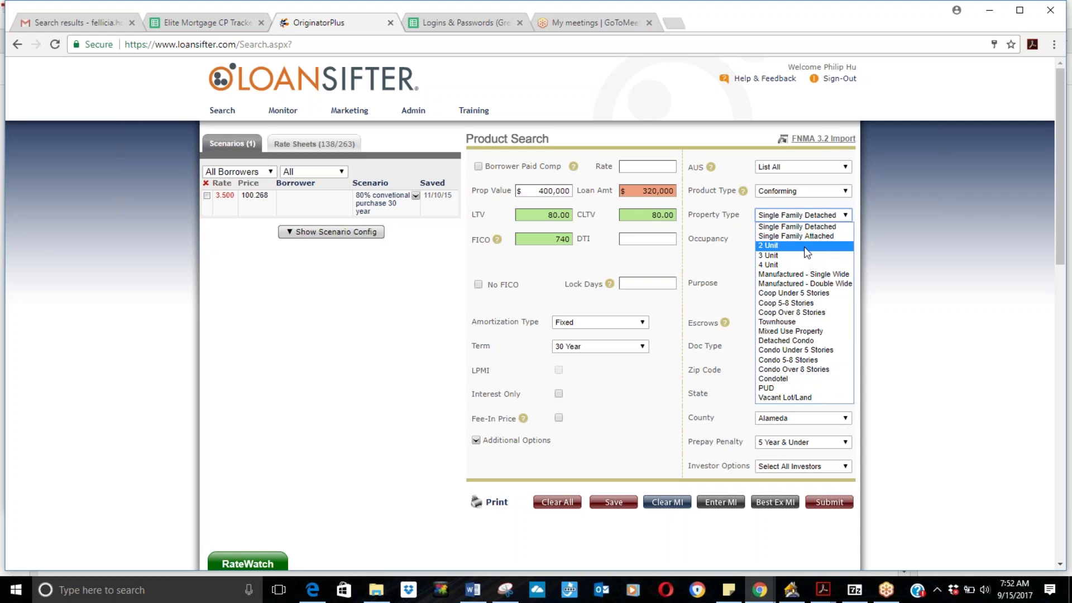
left_click(797, 227)
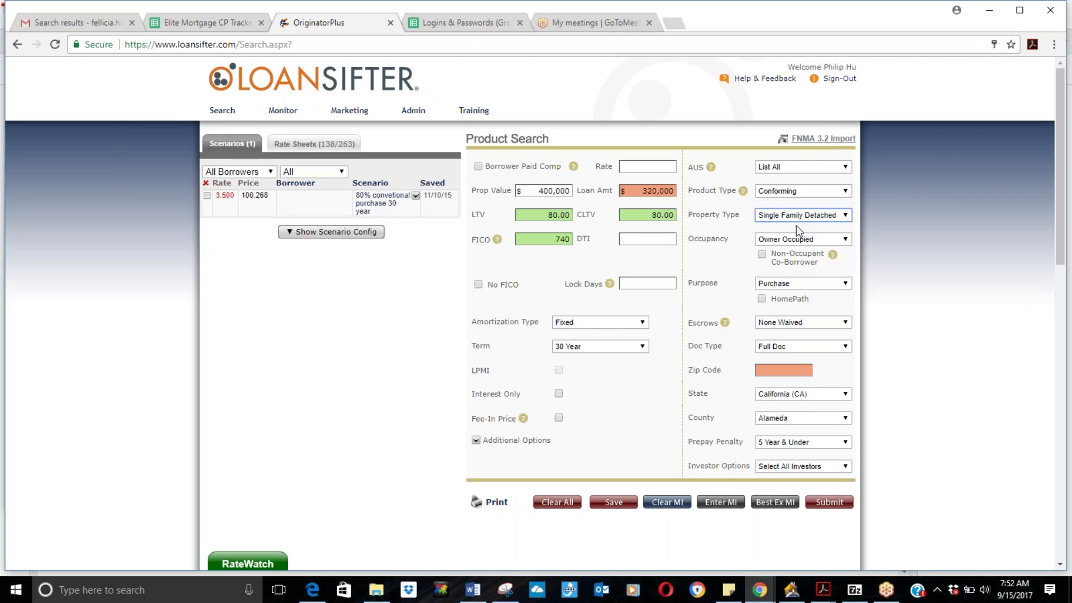
left_click(789, 286)
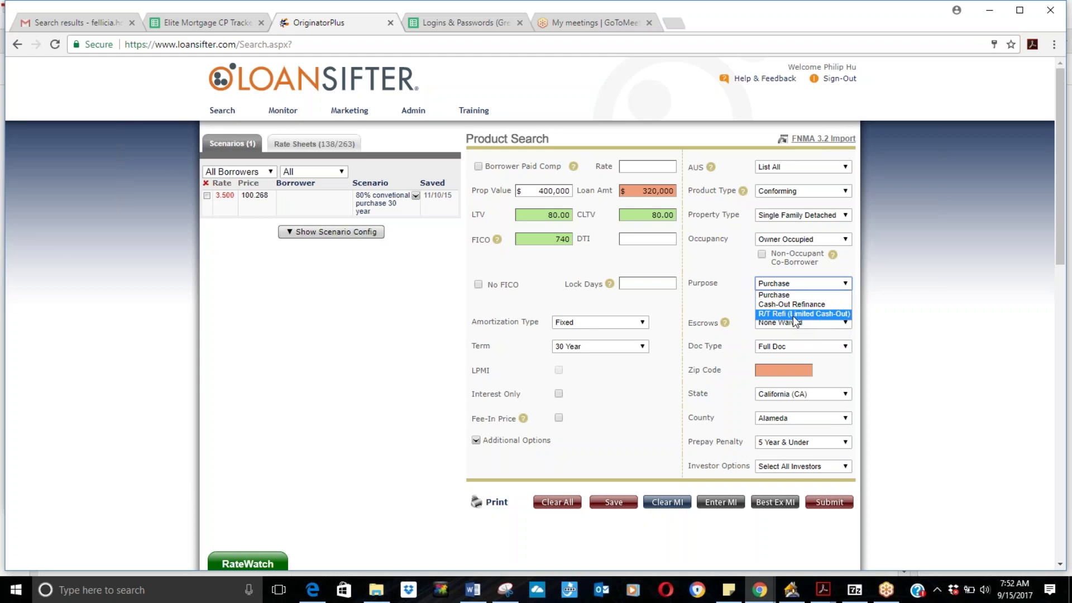
left_click(790, 295)
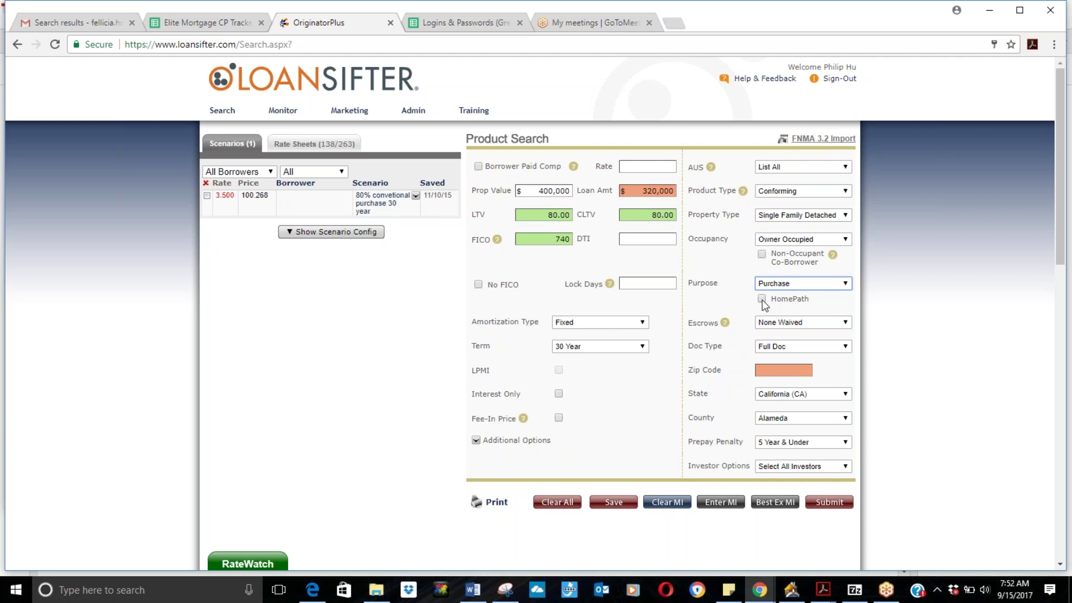
- Set escrows to None Waived and enter 95828 as the property's zip code
left_click(796, 322)
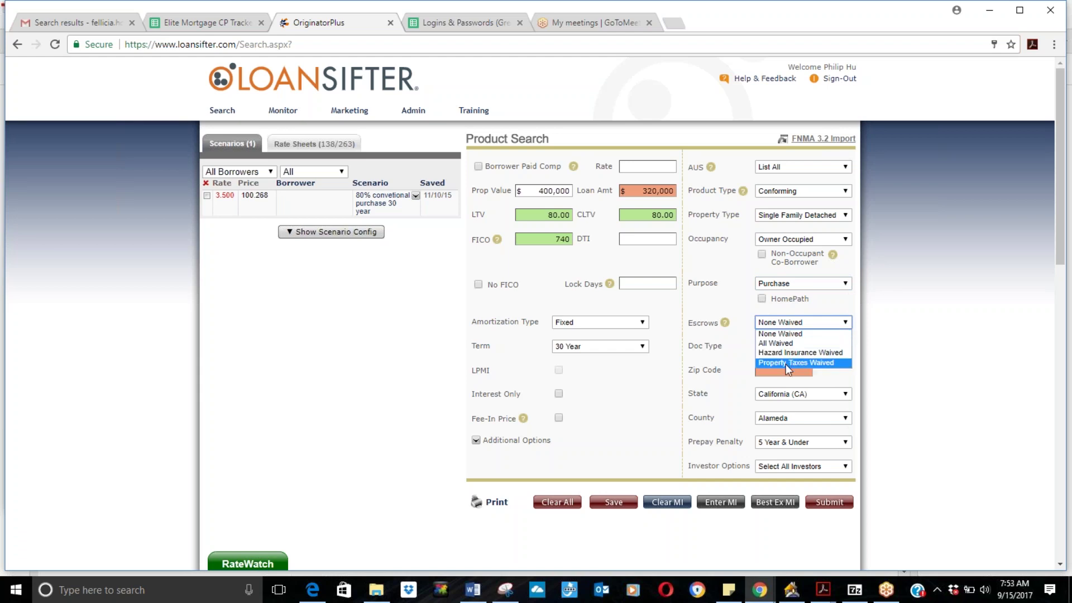
left_click(777, 335)
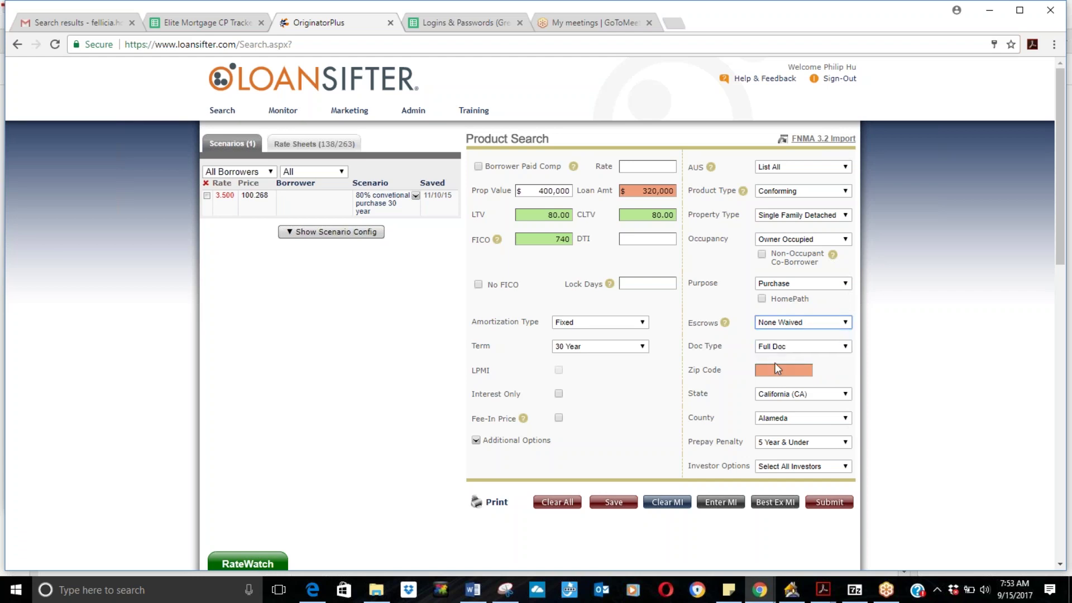
left_click(809, 371)
type("95828")
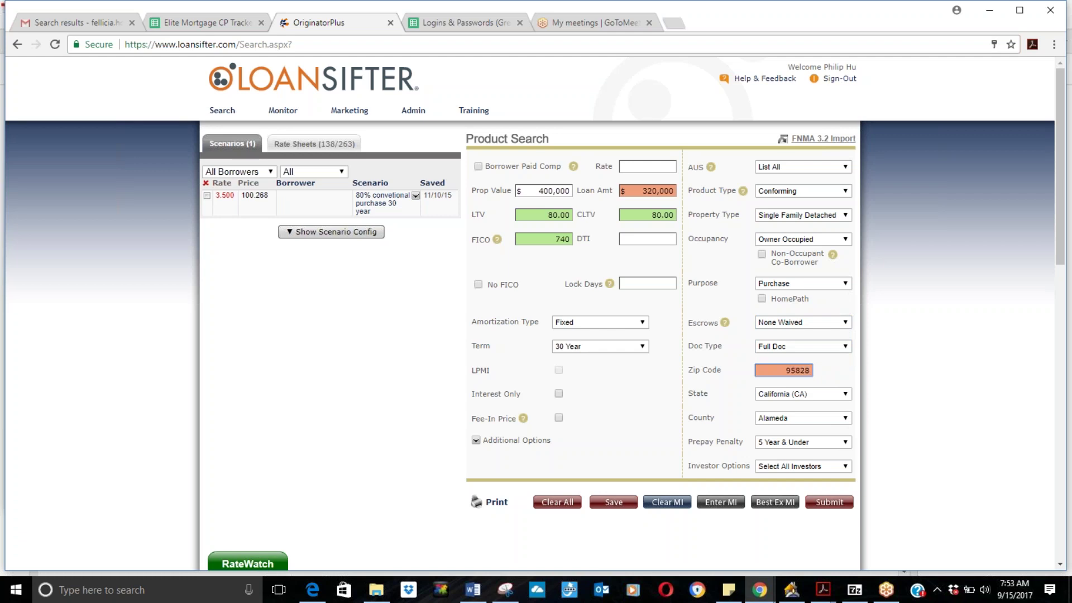
key("Tab")
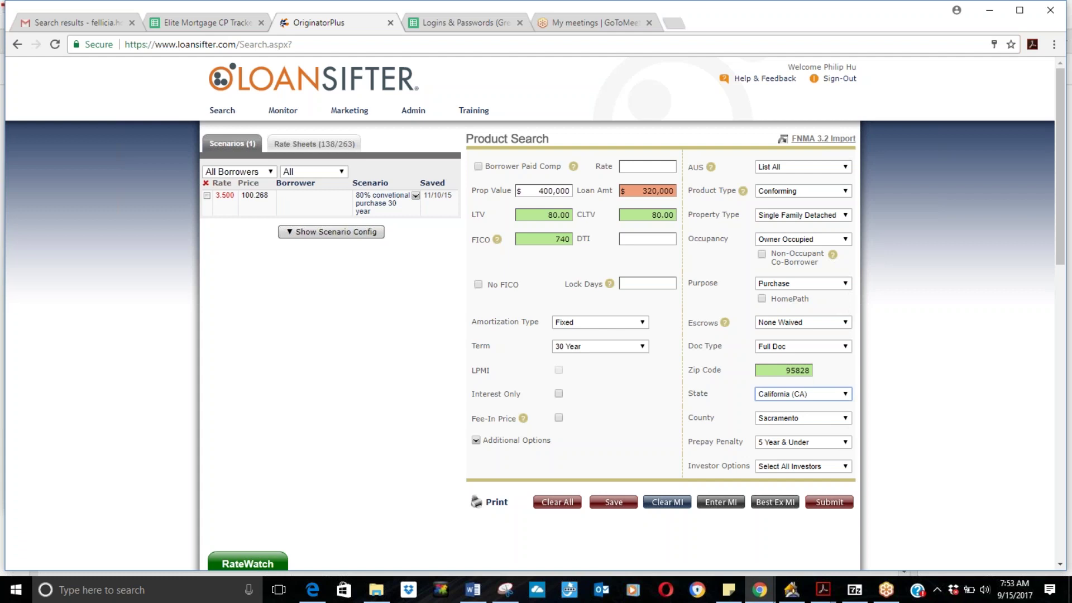
- Include all investors in the investor options and submit the product search
left_click(794, 471)
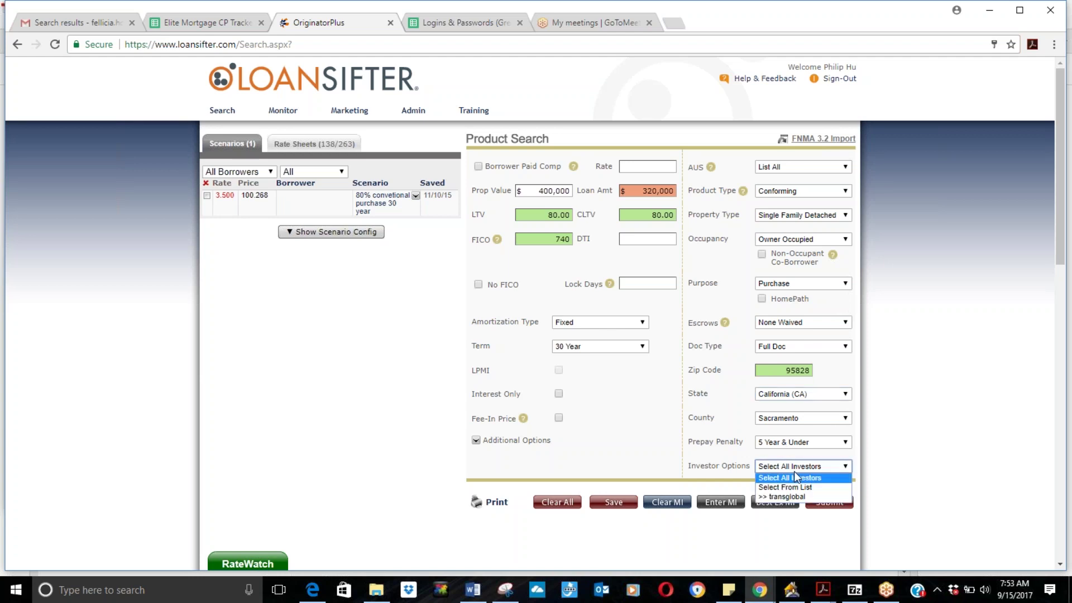
left_click(794, 471)
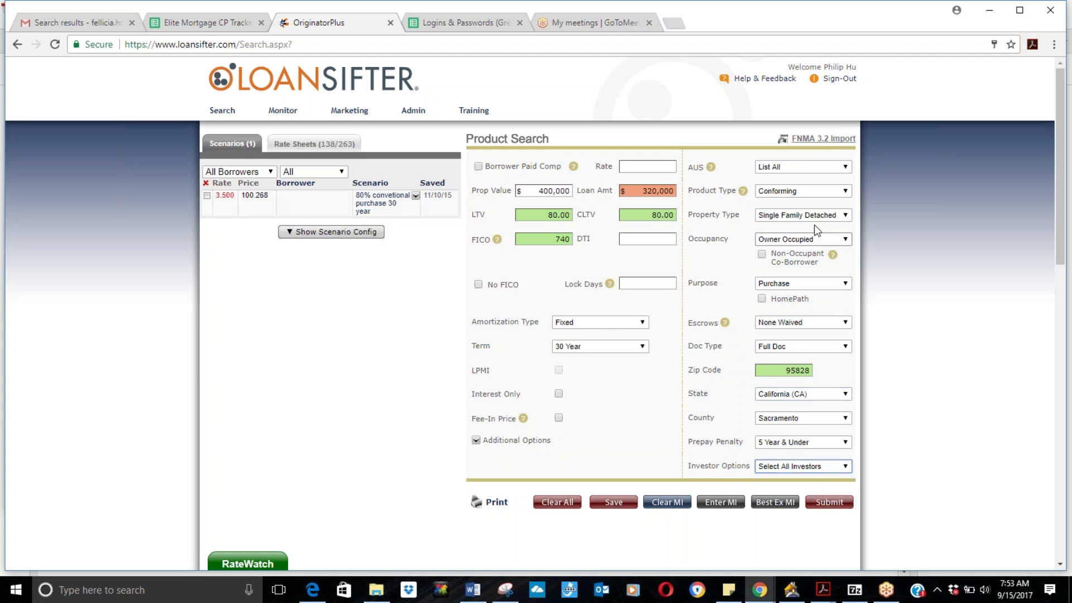
mouse_move(573, 167)
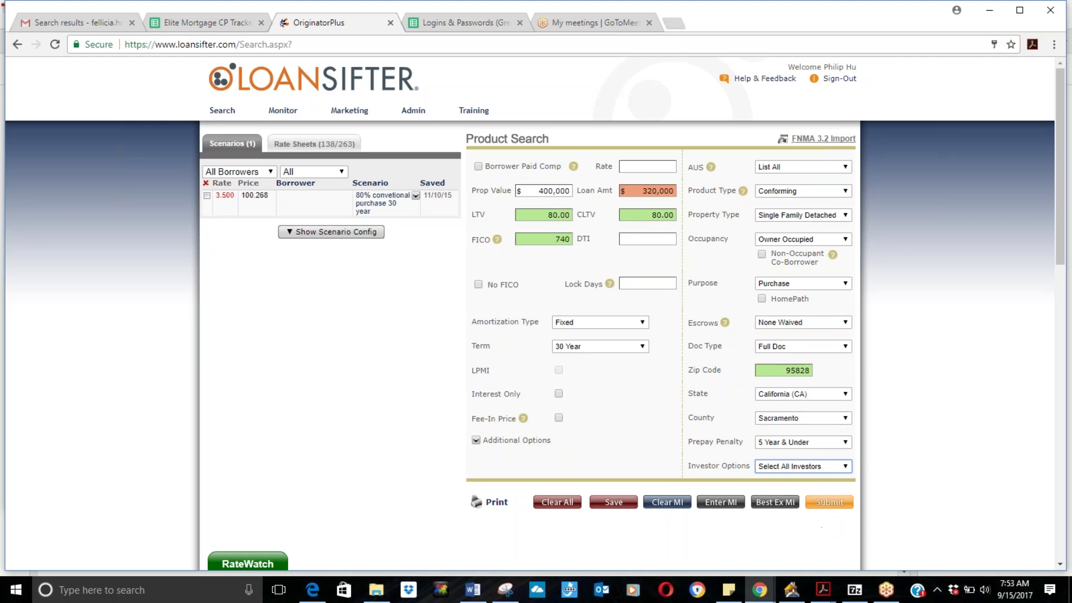
left_click(827, 502)
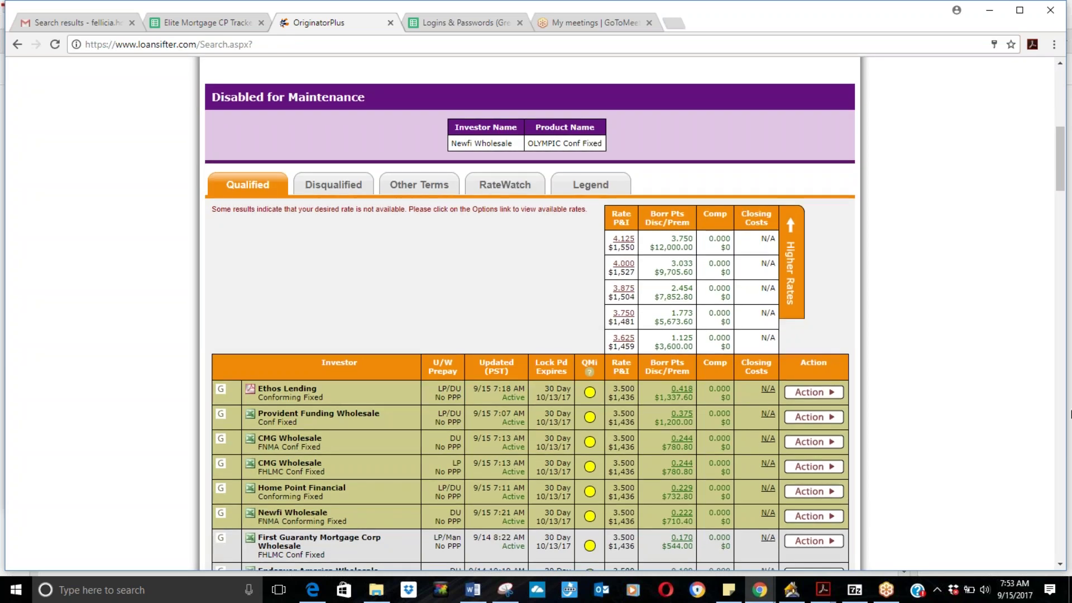
- Examine the qualified investors' rates, borrower points and compensation throughout the search results
left_click(1061, 107)
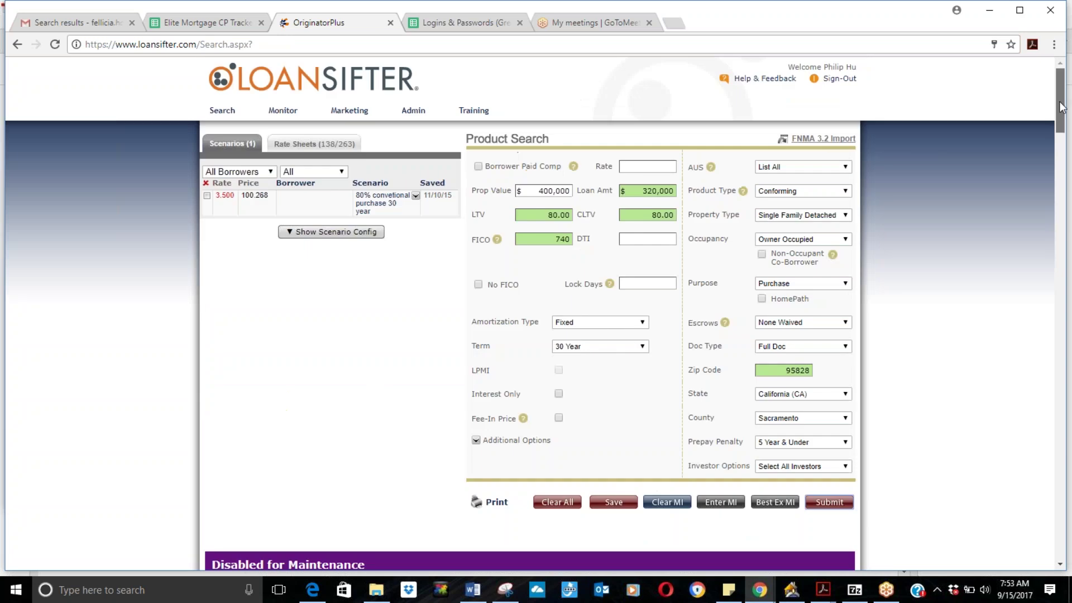
left_click_drag(1061, 108, 1067, 198)
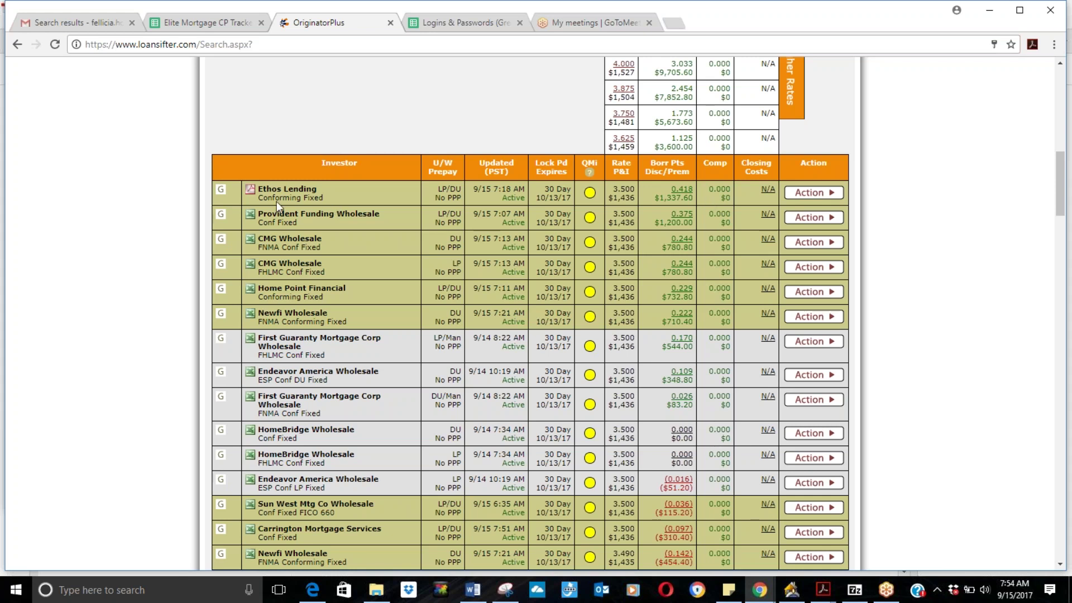
mouse_move(288, 412)
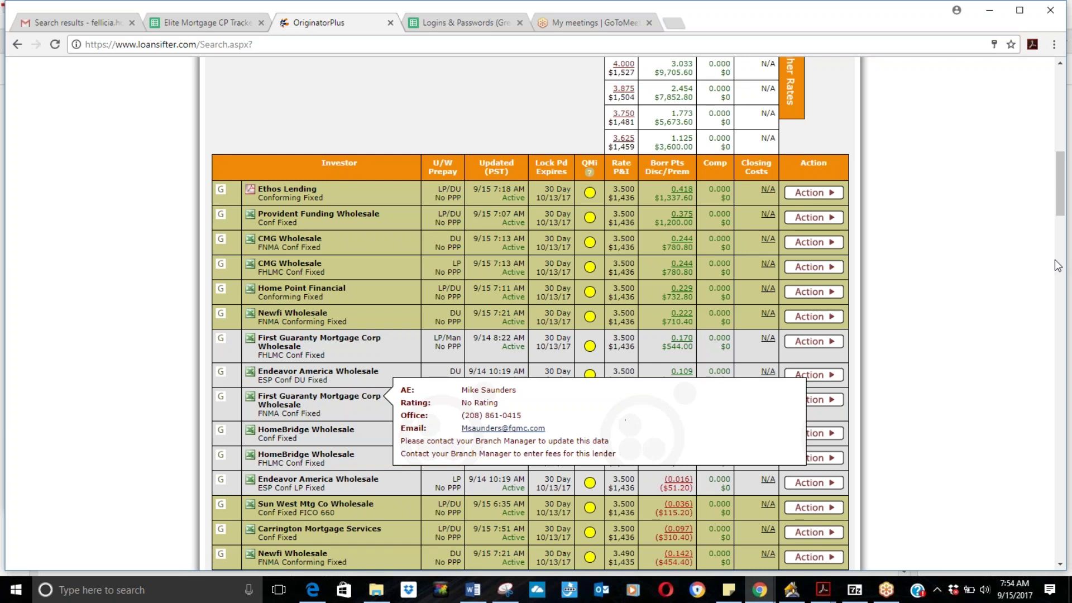
left_click_drag(1063, 192, 1069, 269)
left_click_drag(1068, 289, 1069, 289)
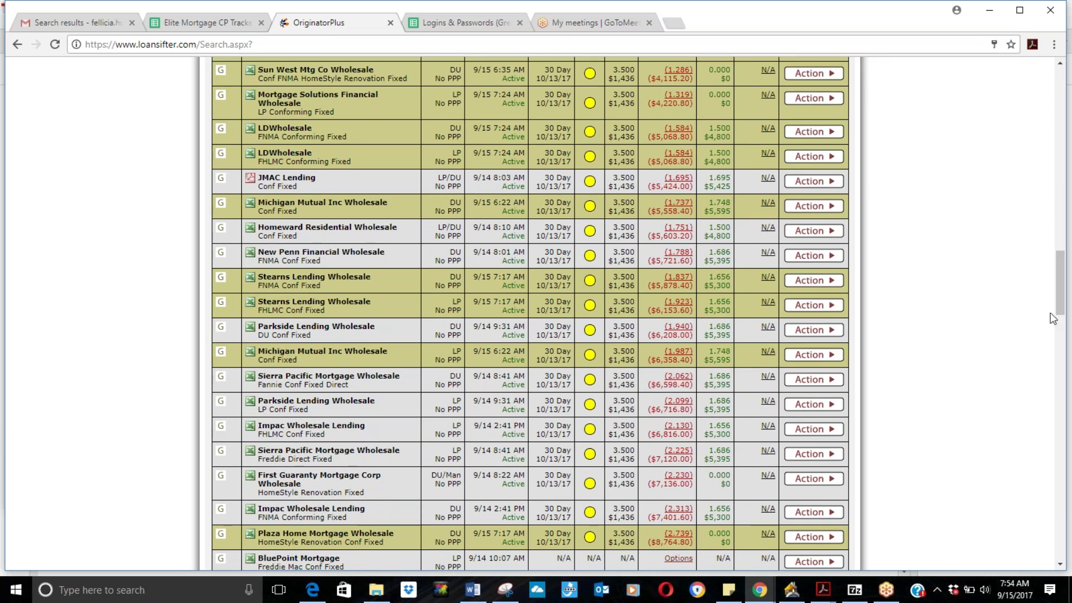
left_click_drag(1060, 310, 1060, 294)
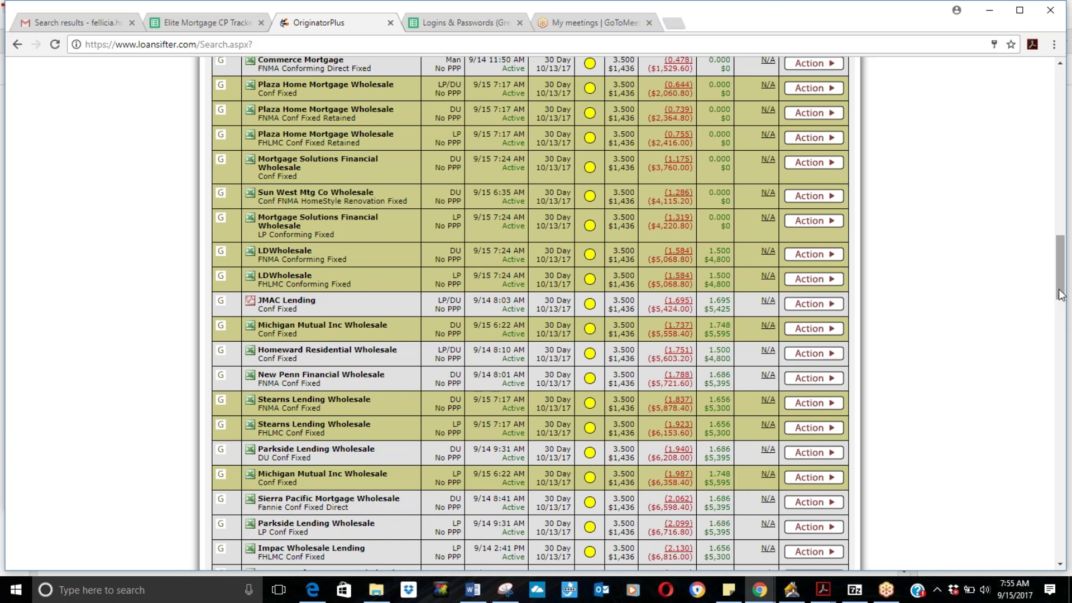
mouse_move(1061, 294)
left_mouse_down()
mouse_move(1062, 224)
mouse_move(1064, 291)
left_mouse_up()
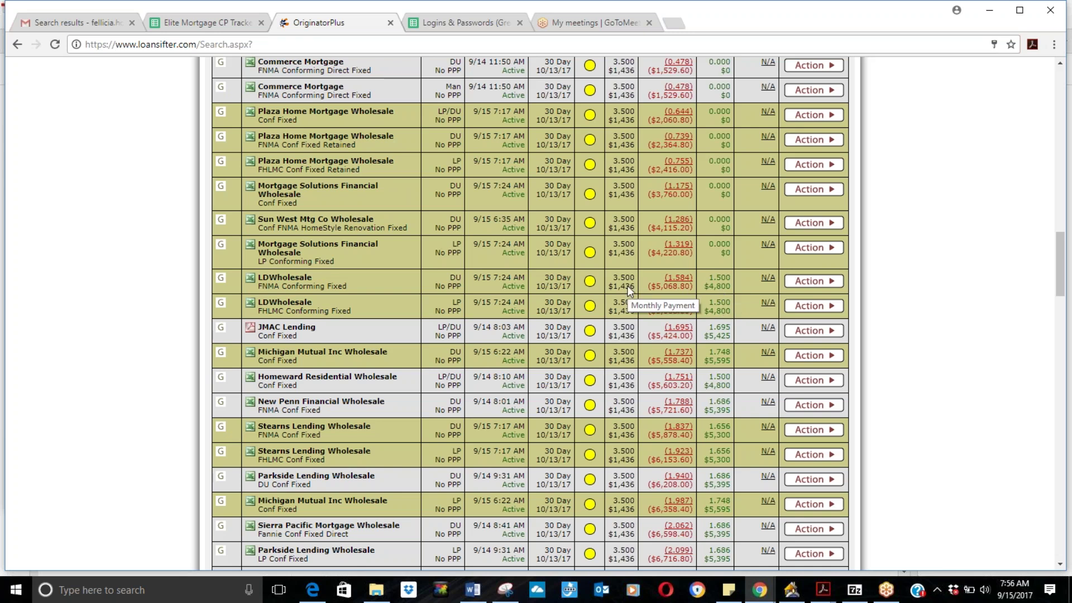
- Rerun the product search with Borrower Paid Comp enabled and review the qualified investors' borrower points
left_click_drag(1062, 281, 1062, 113)
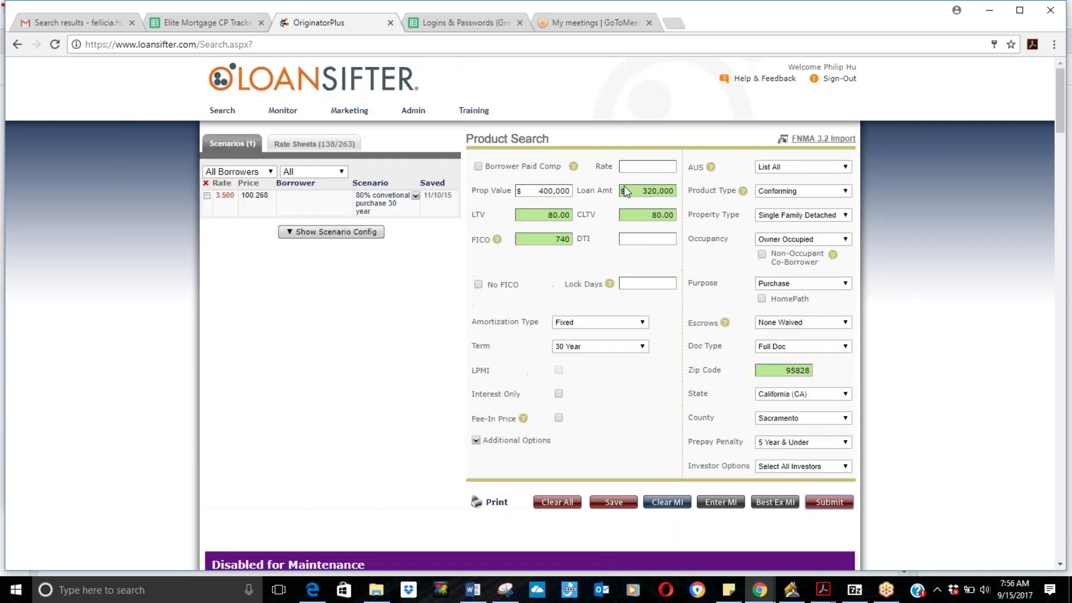
left_click(480, 166)
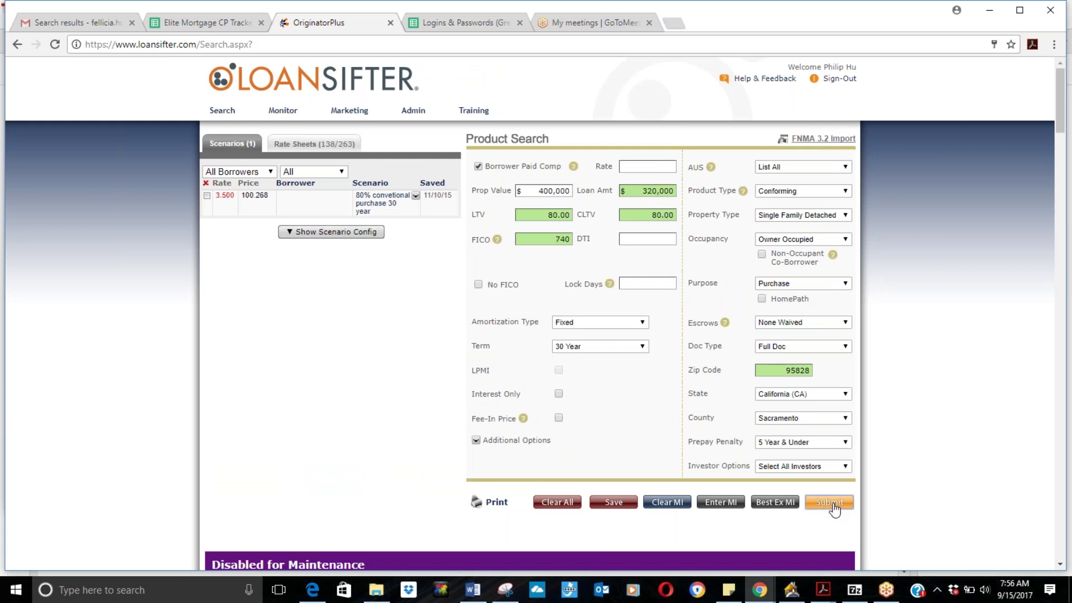
left_click(834, 506)
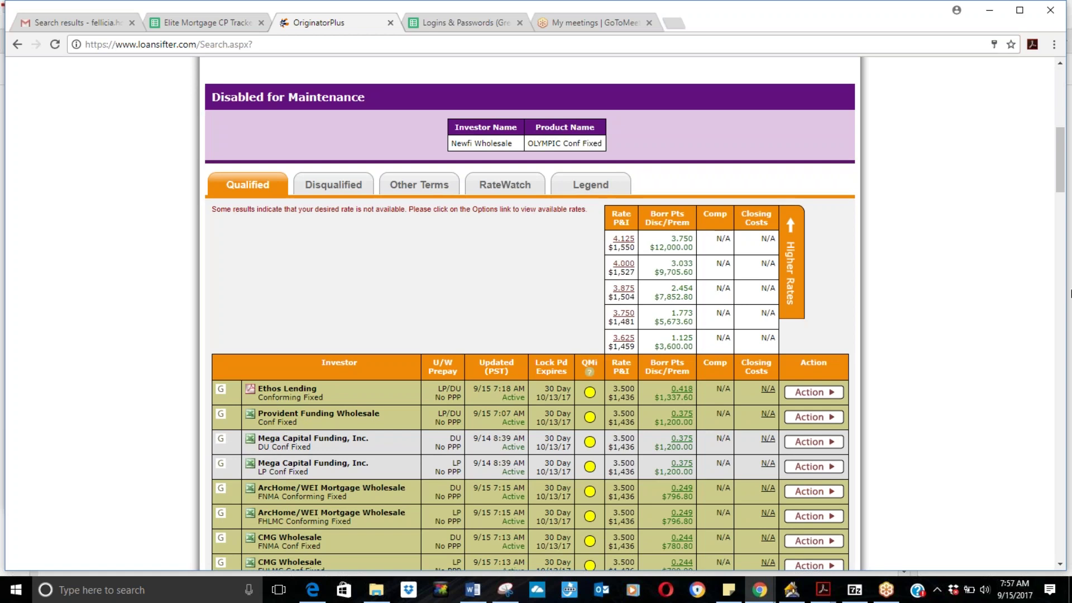
left_click_drag(1064, 178, 1069, 260)
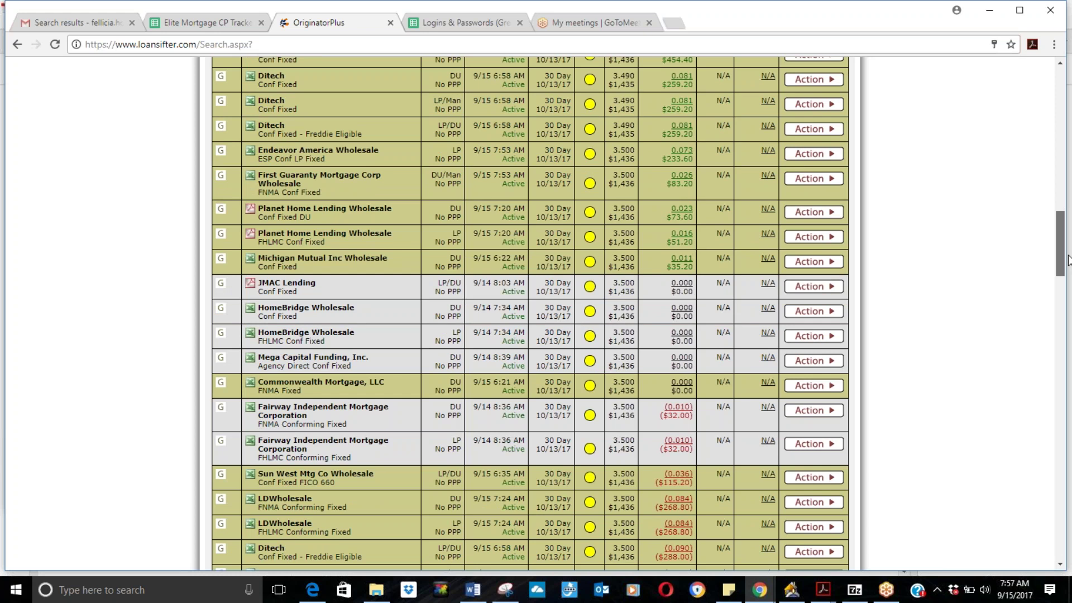
left_click_drag(1069, 260, 1069, 275)
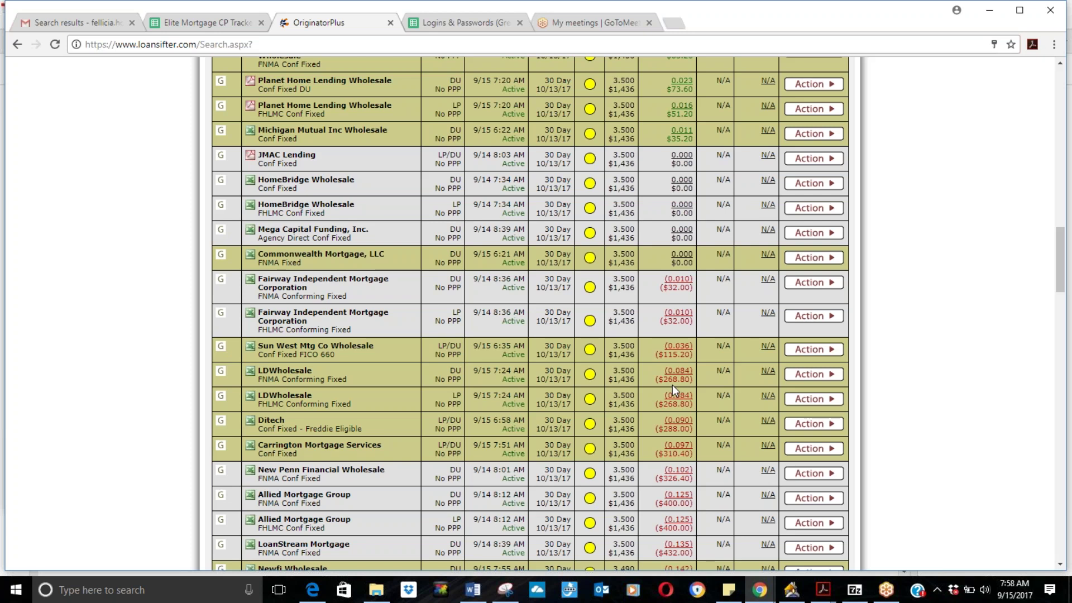
- Rerun the product search with Borrower Paid Comp disabled
left_click_drag(1060, 266, 1061, 101)
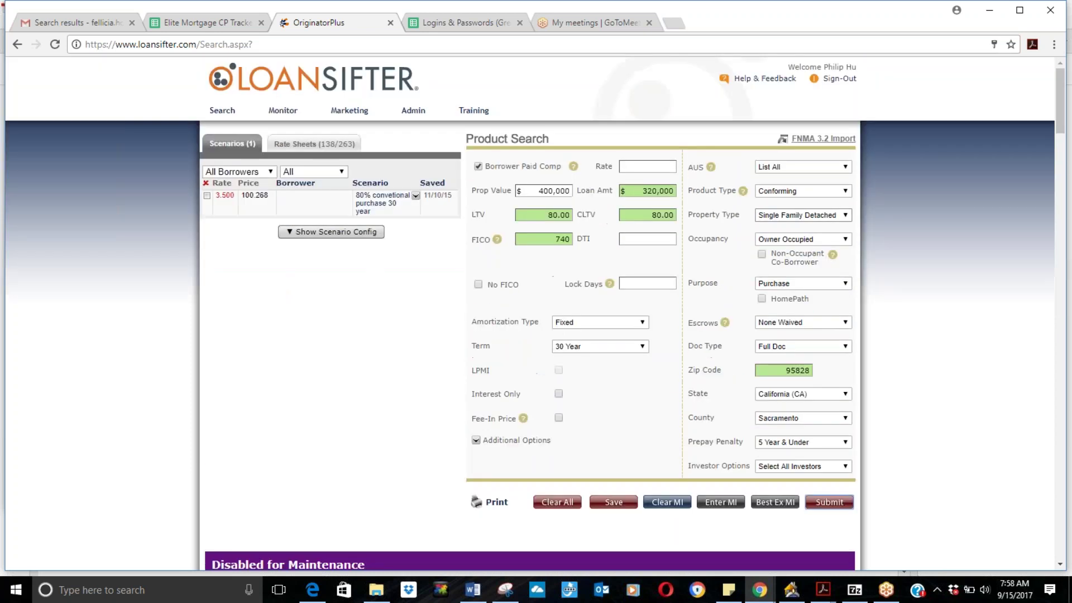
left_click(478, 166)
left_click(829, 502)
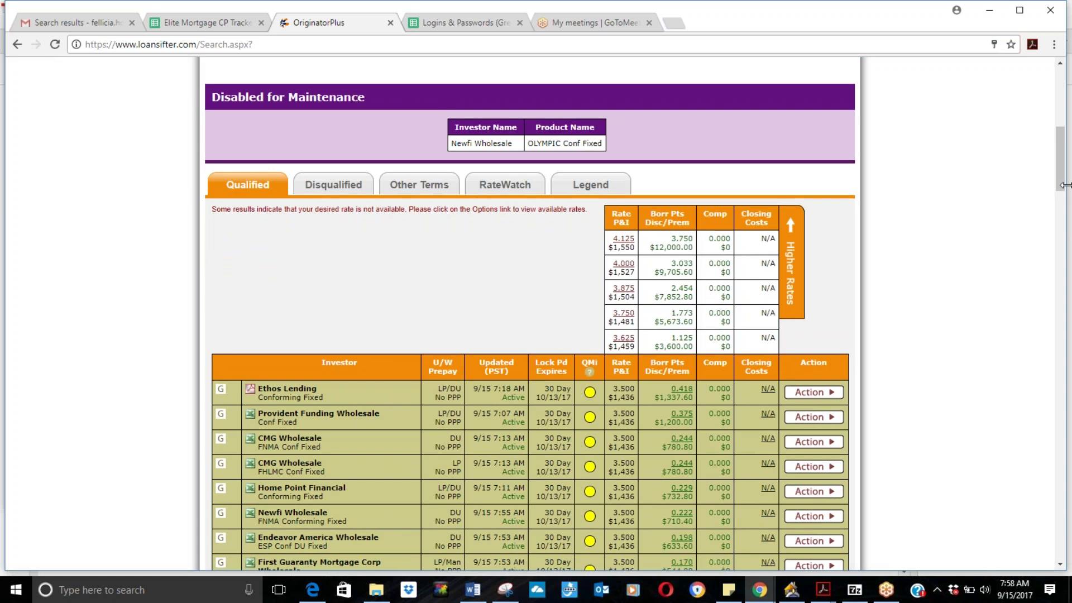
- Examine the borrower points breakdown of LDWholesale's DU FNMA Conforming Fixed result, including adjustments and compensation, then close it and return to the search form
left_click_drag(1062, 174, 1065, 264)
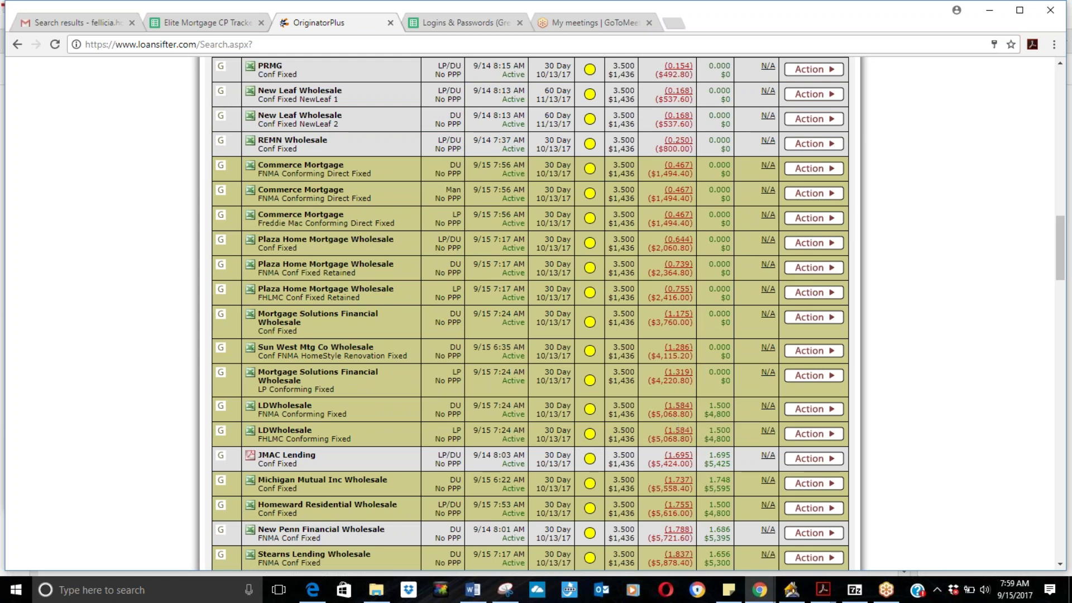
left_click(679, 405)
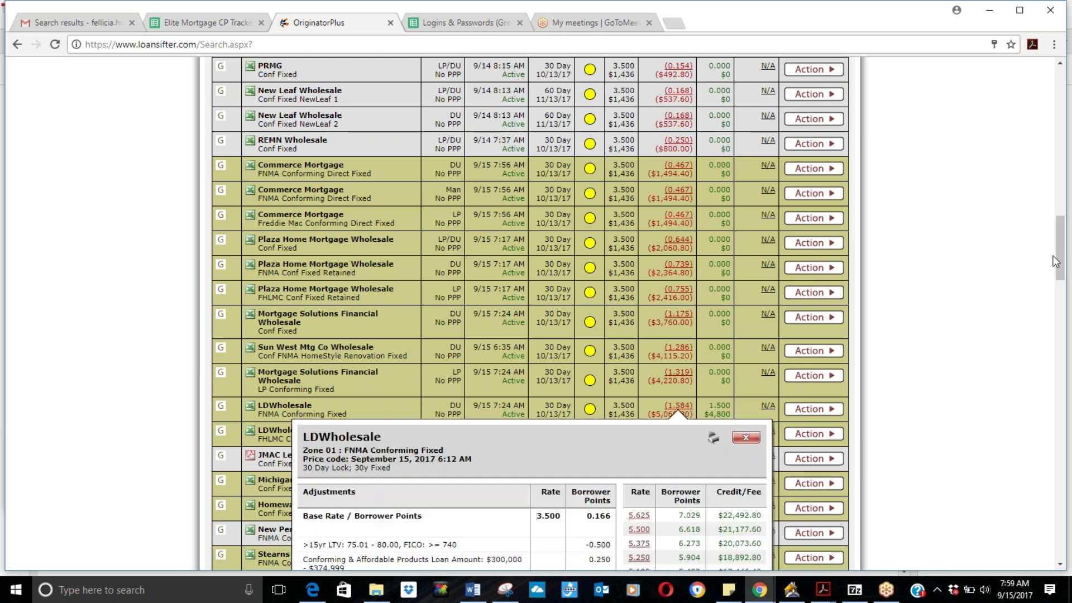
left_click_drag(1062, 268, 1062, 304)
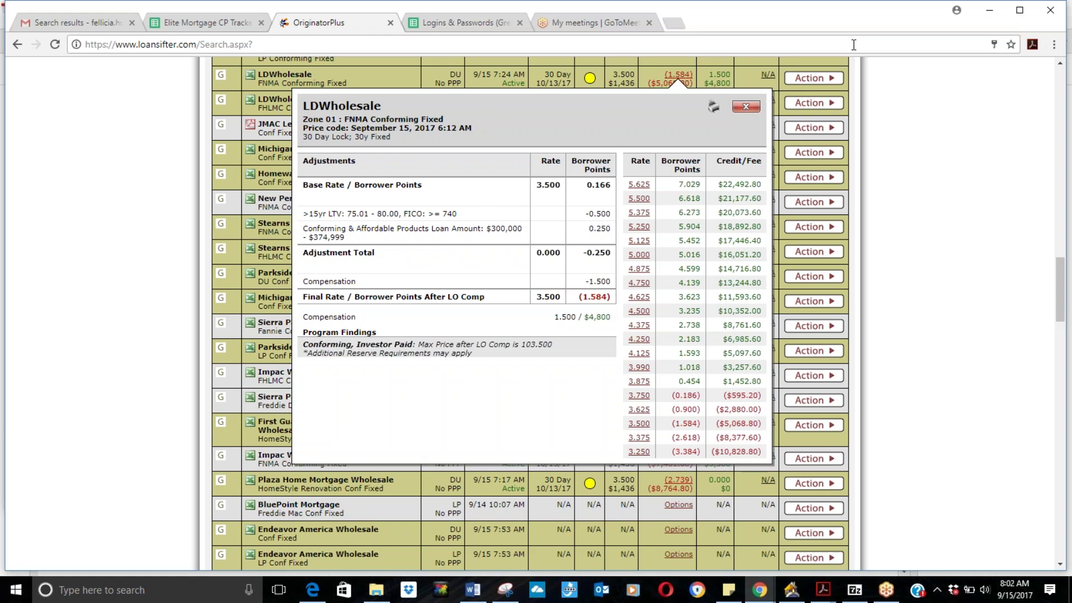
left_click(746, 108)
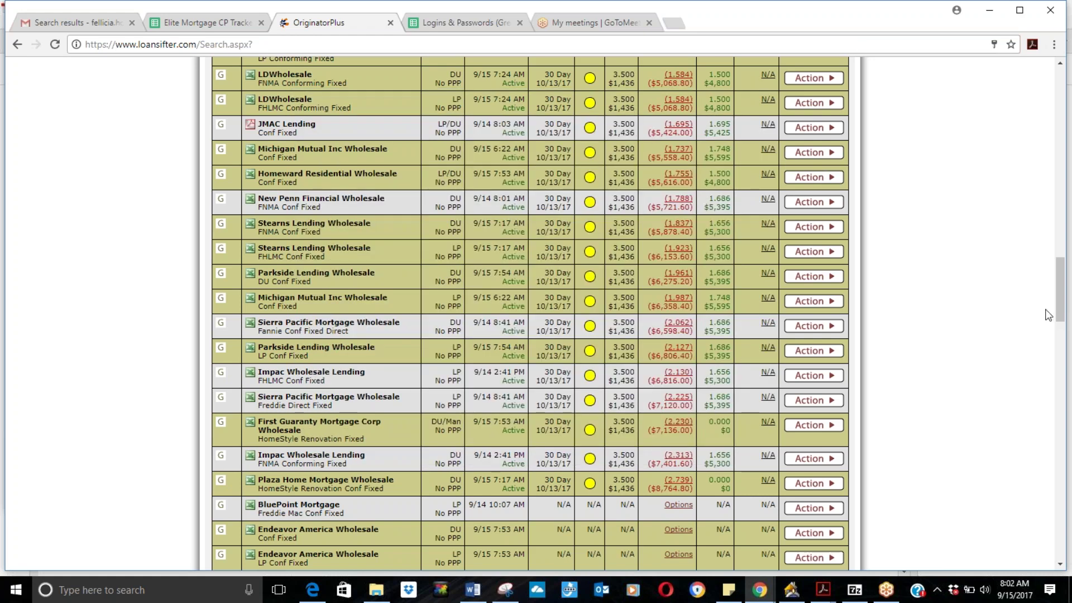
left_click_drag(1058, 316, 1062, 104)
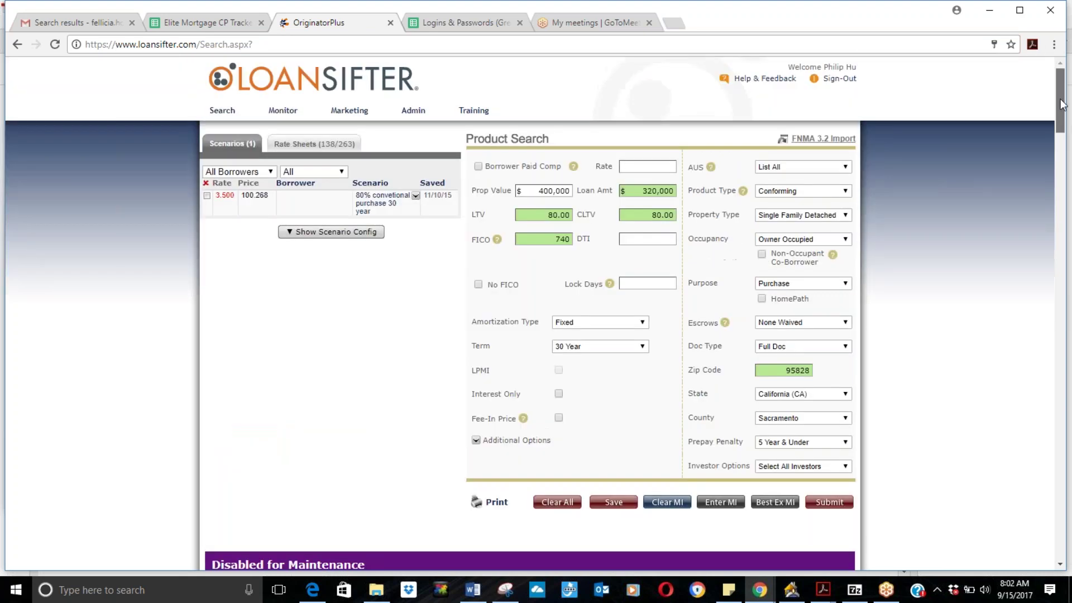